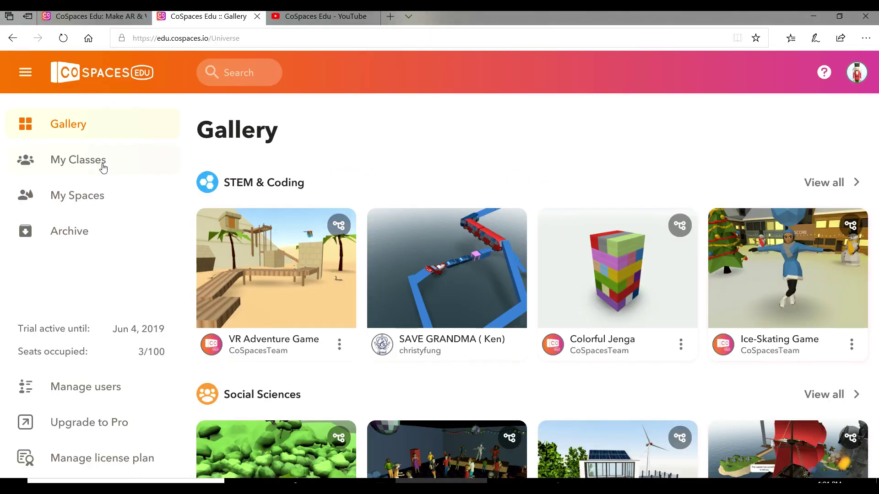
- Show the My Classes list with the English2, Math, English and Arabic classes
left_click(103, 168)
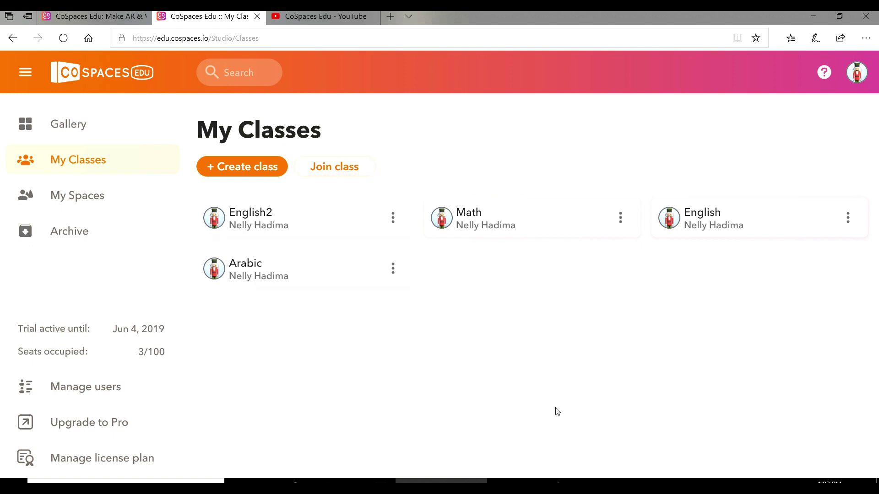
- Create a new class named 'English' so its join code appears
left_click(258, 164)
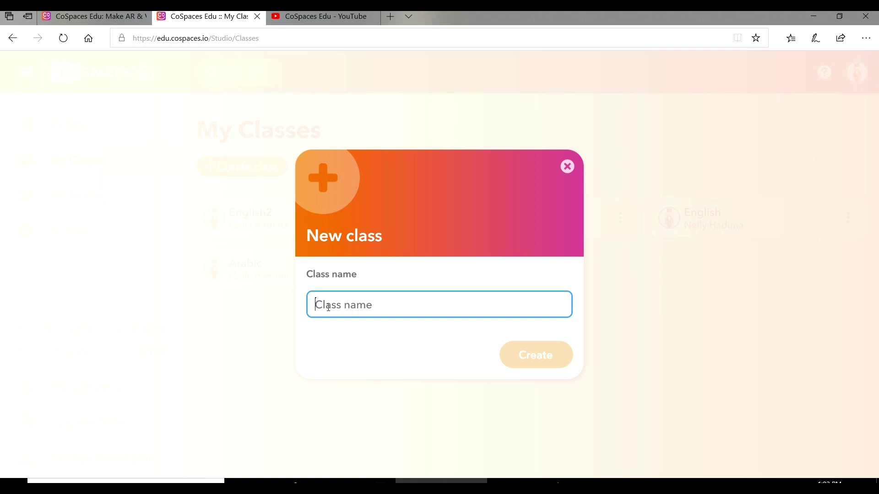
type("Engli")
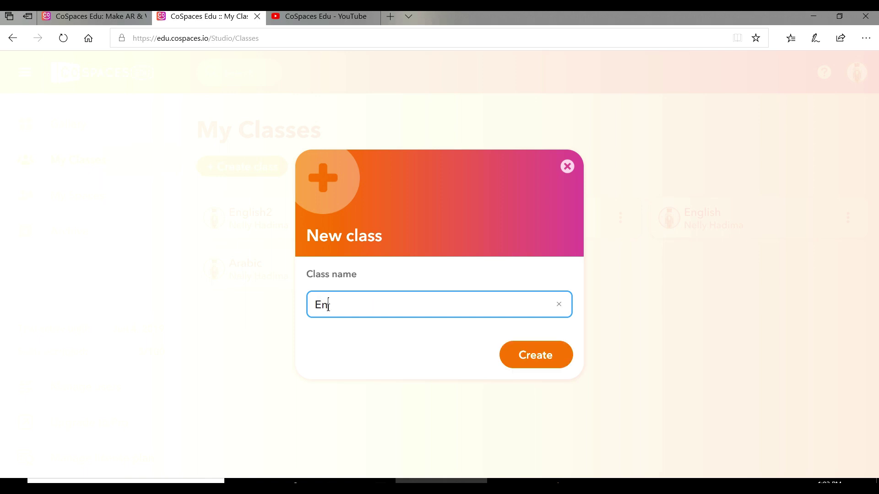
type("sh")
left_click(563, 362)
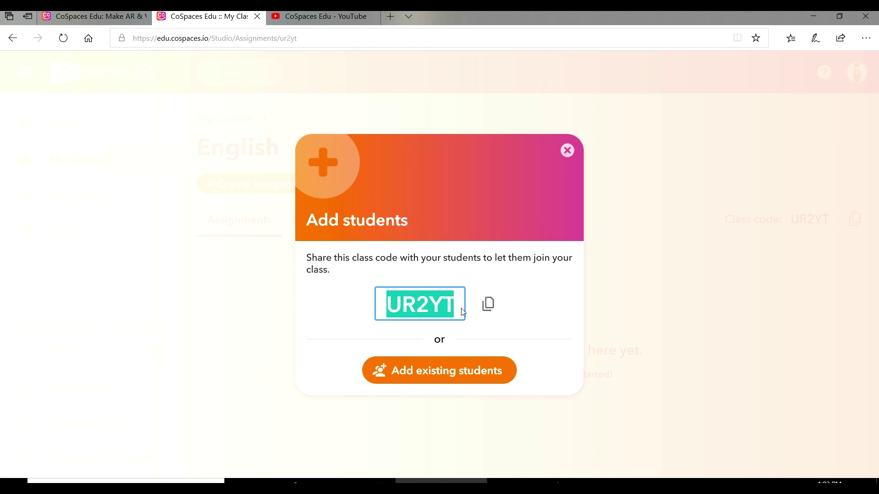
- Copy the class join code and add both existing students to the English class
left_click(488, 305)
left_click(439, 382)
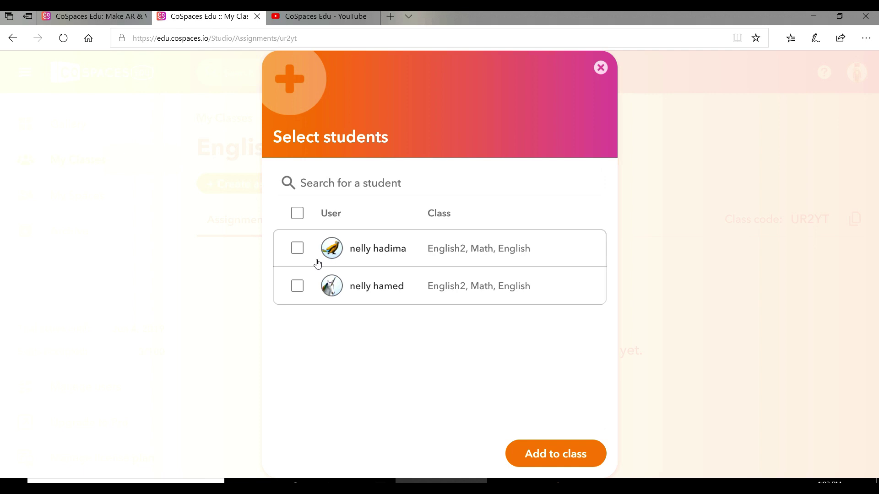
left_click(297, 248)
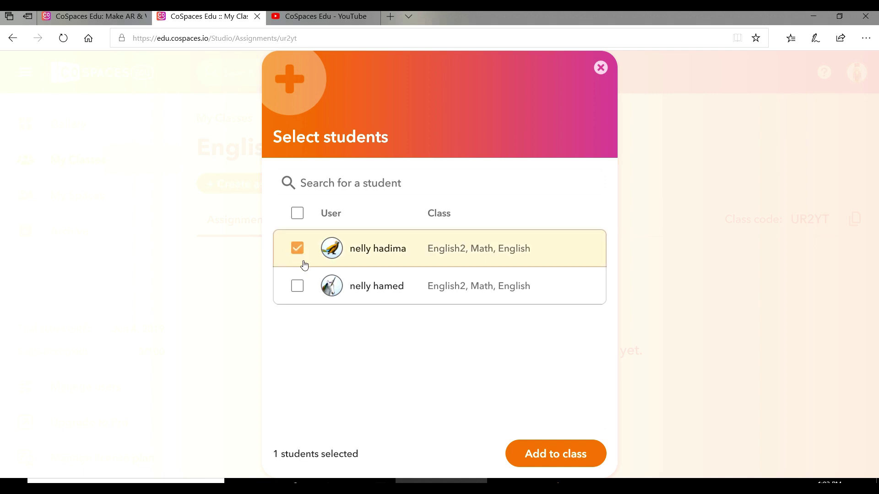
left_click(298, 288)
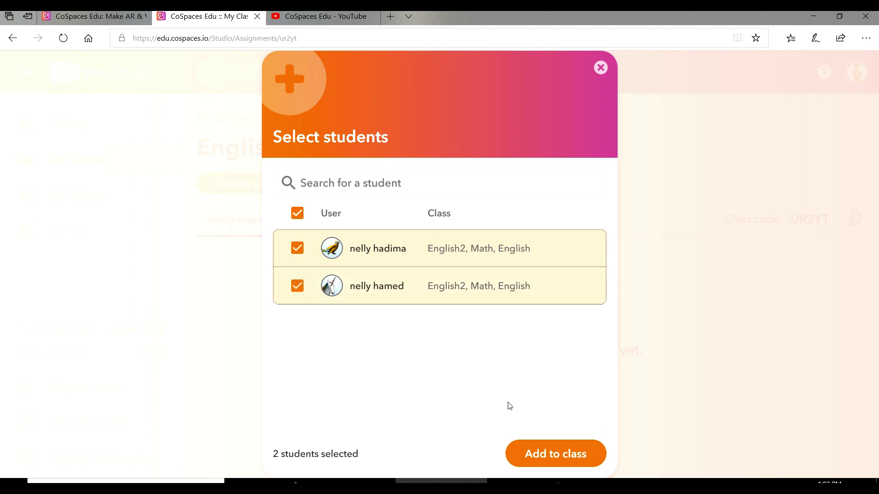
left_click(575, 454)
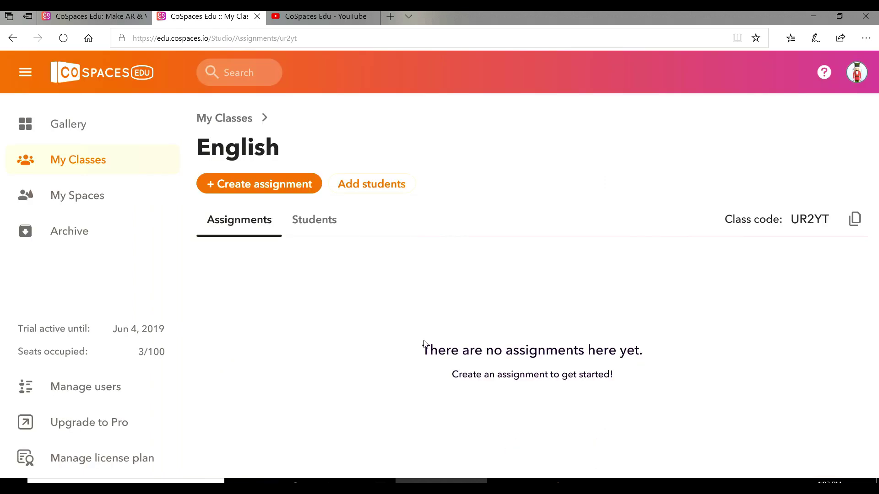
- Start a new English-class assignment with MERGE Cube space as its space type
left_click(265, 187)
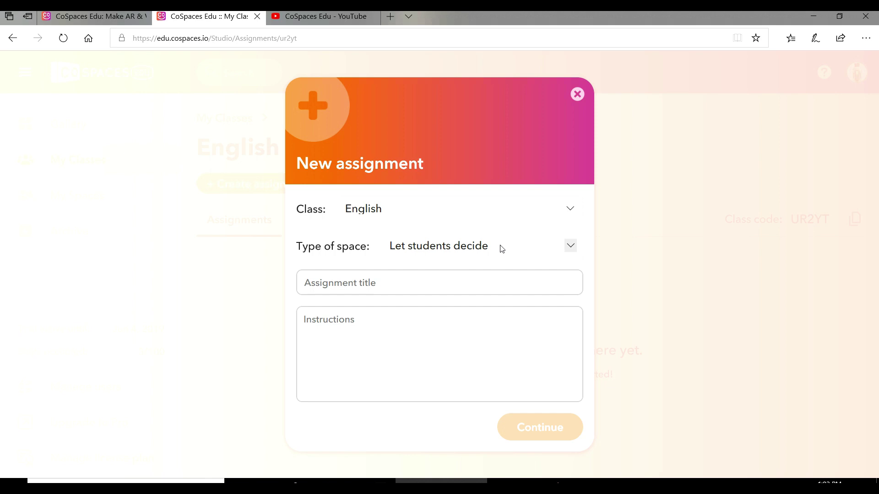
left_click(502, 248)
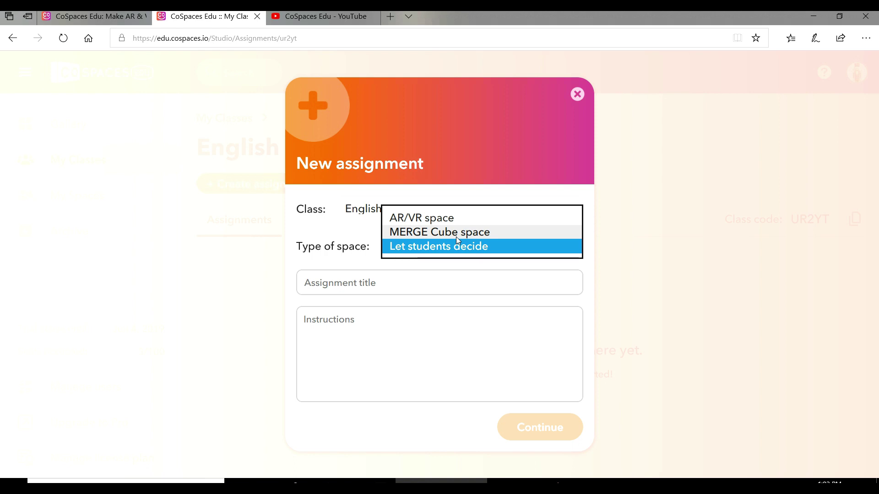
left_click(487, 234)
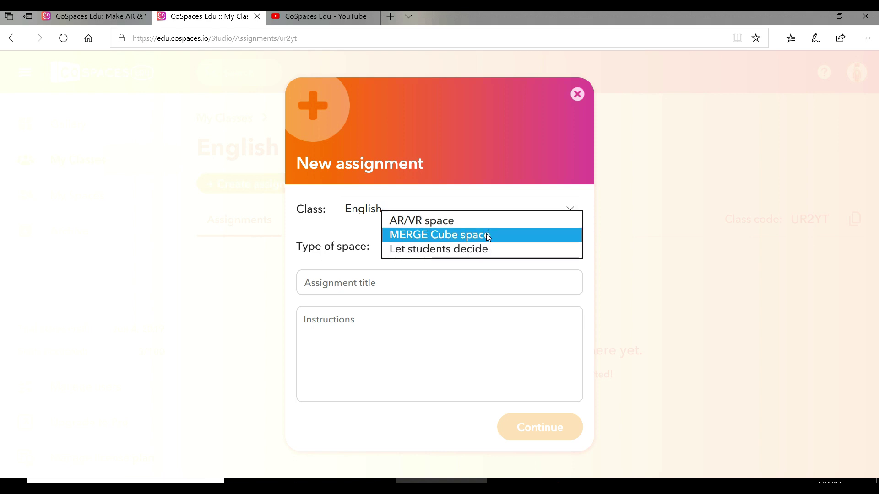
- Title the assignment 'conversation' with instructions to bring the page 5 dialogue to life
left_click(347, 281)
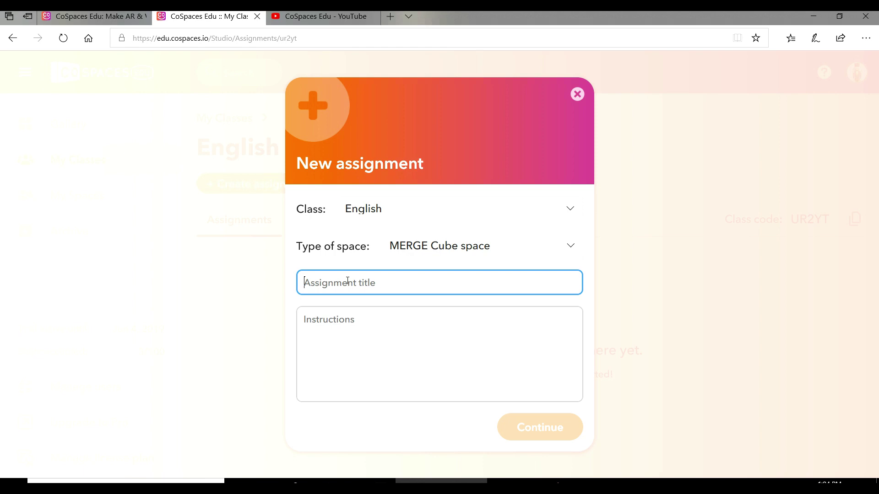
type("conversation")
left_click(355, 325)
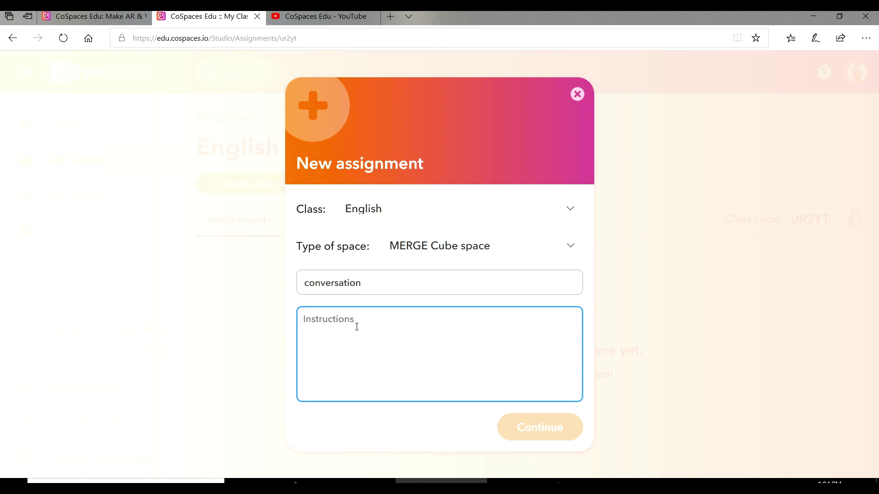
type("open ")
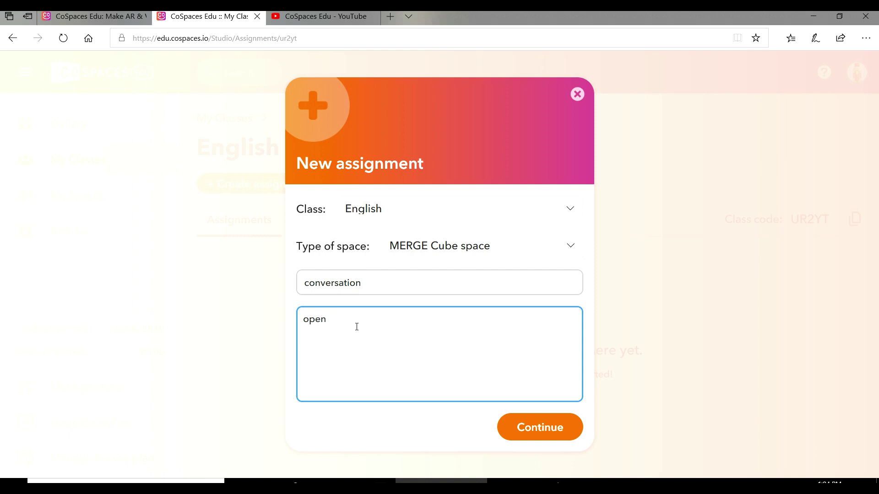
type("your book on page 5 and use ")
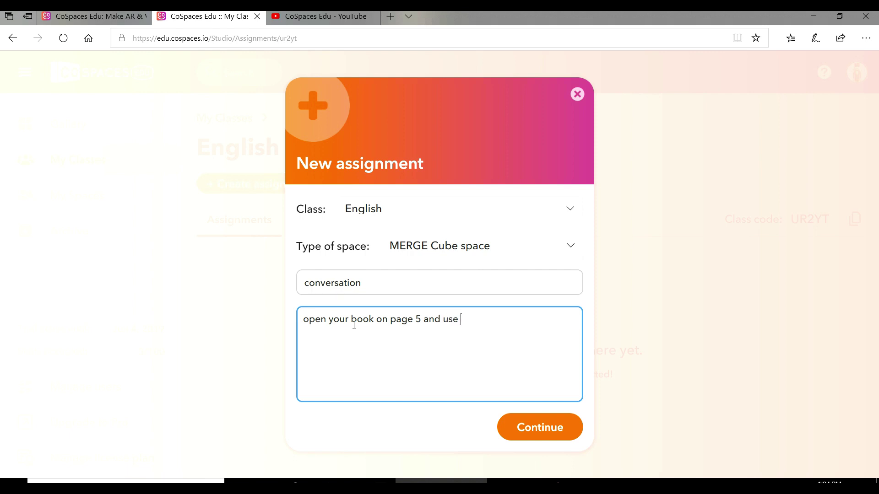
type("your imagination to br")
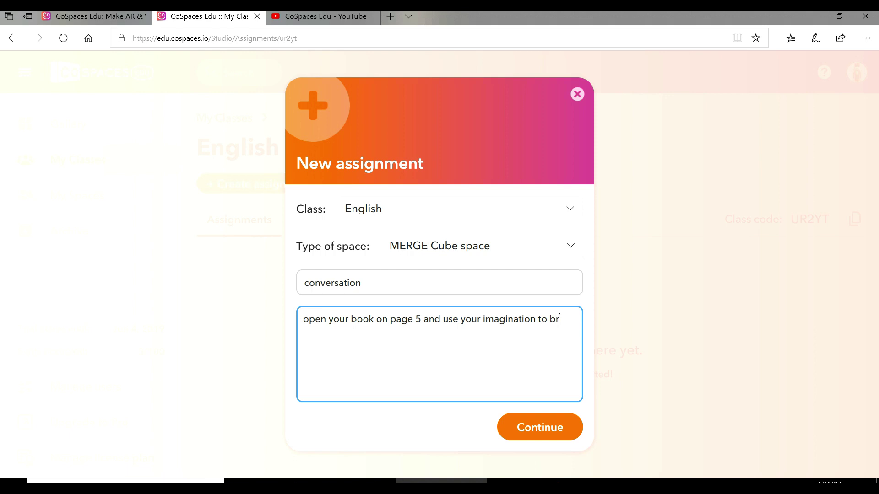
type("ing the daialoge to life")
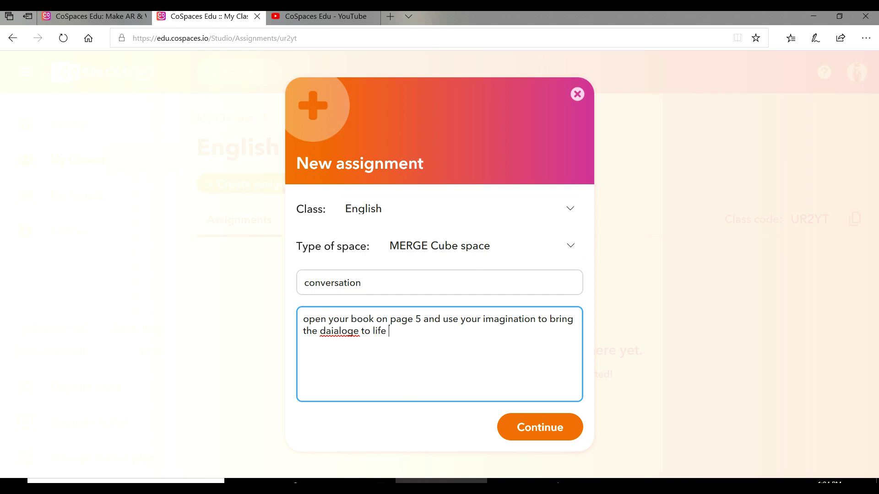
left_click(546, 430)
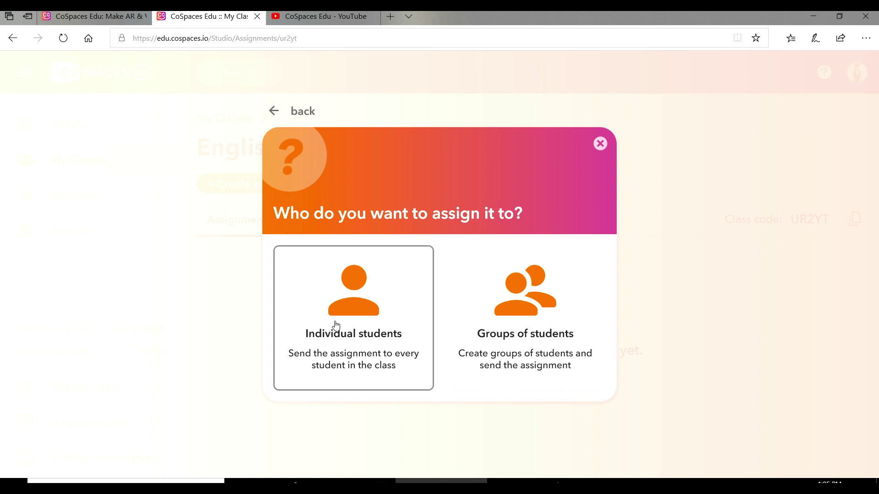
- Assign the work to student groups and add a third and fourth group
left_click(557, 320)
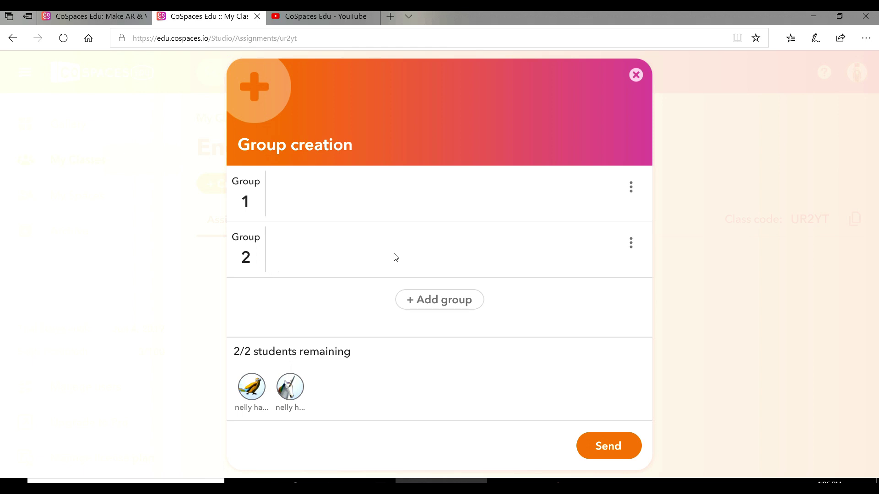
left_click(420, 304)
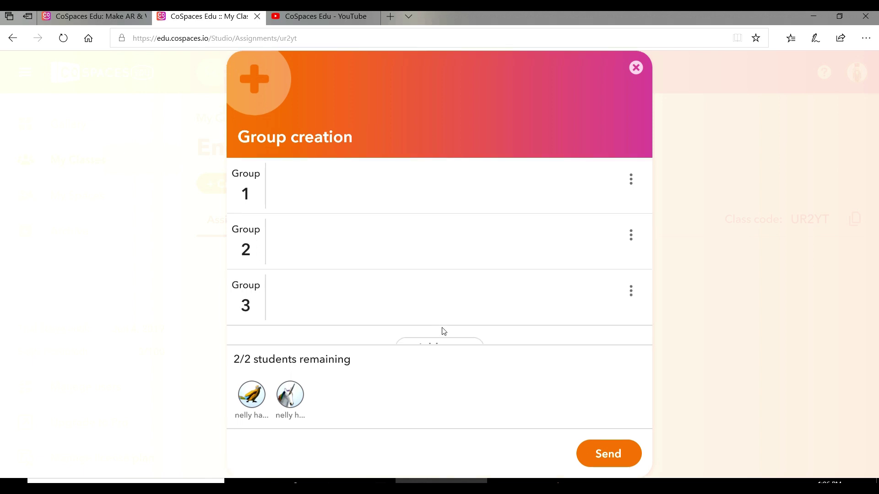
left_click(445, 343)
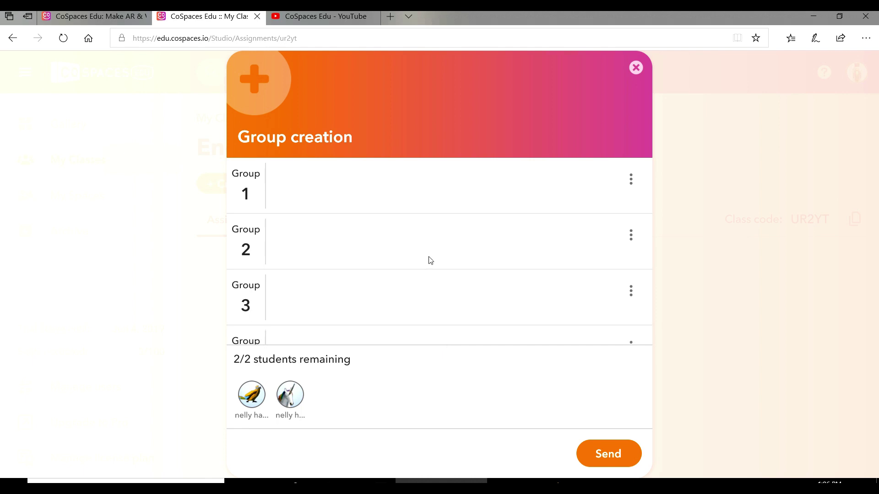
scroll(428, 257, "down", 2)
scroll(429, 258, "up", 2)
- Place both students in Group 1 and send the assignment
left_click_drag(251, 402, 288, 198)
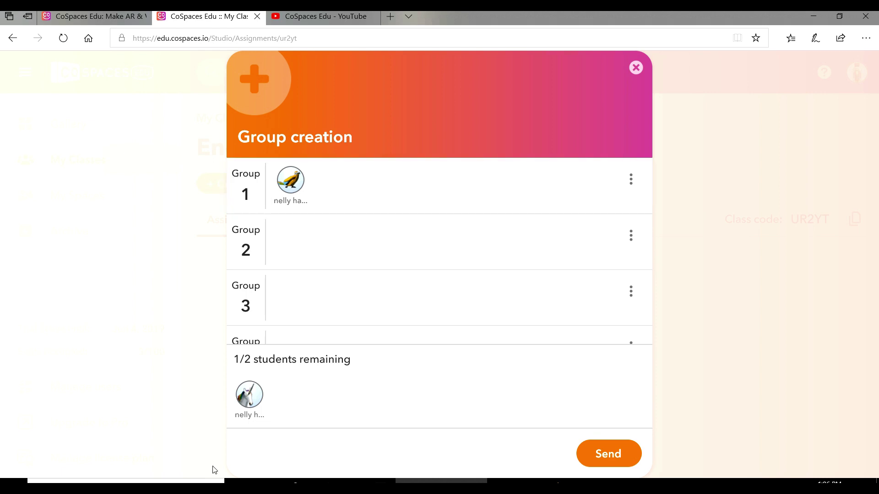
left_click_drag(256, 404, 379, 176)
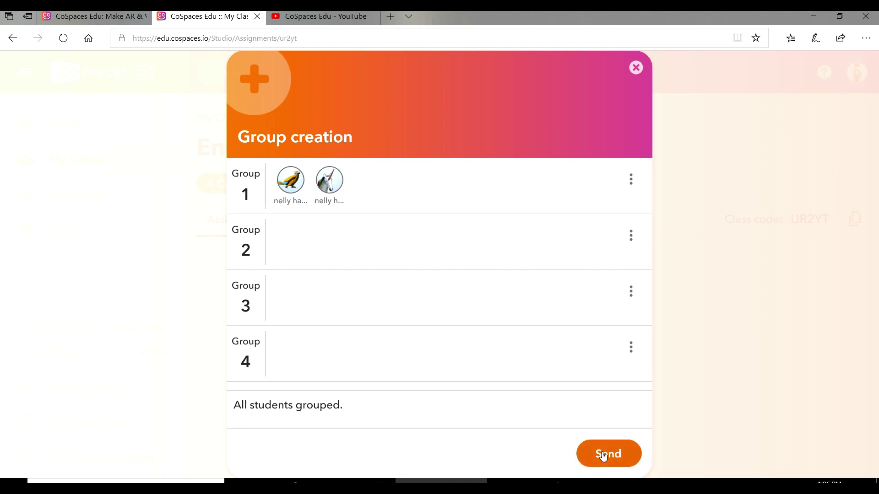
left_click(604, 456)
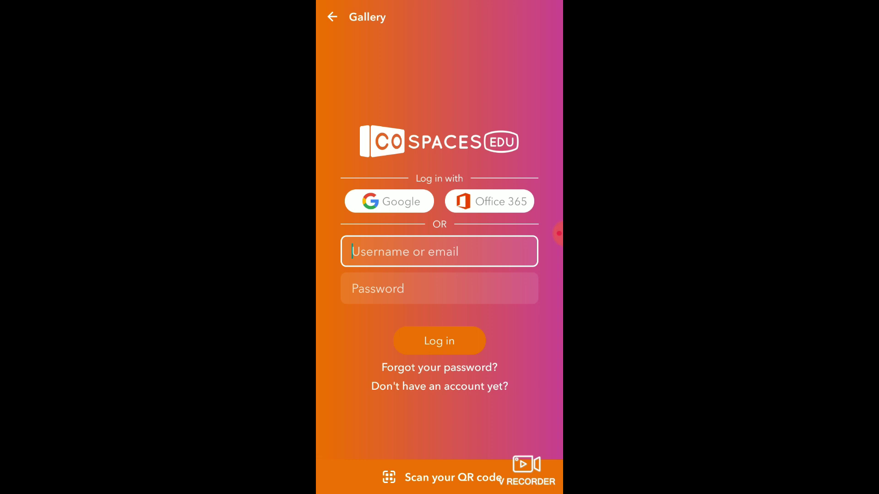
- Sign in to the mobile app with the student's Office 365 account
left_click(489, 202)
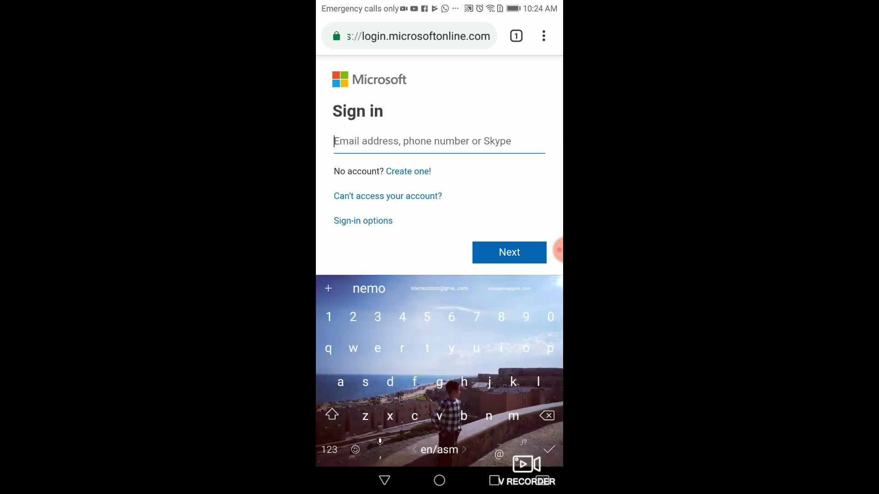
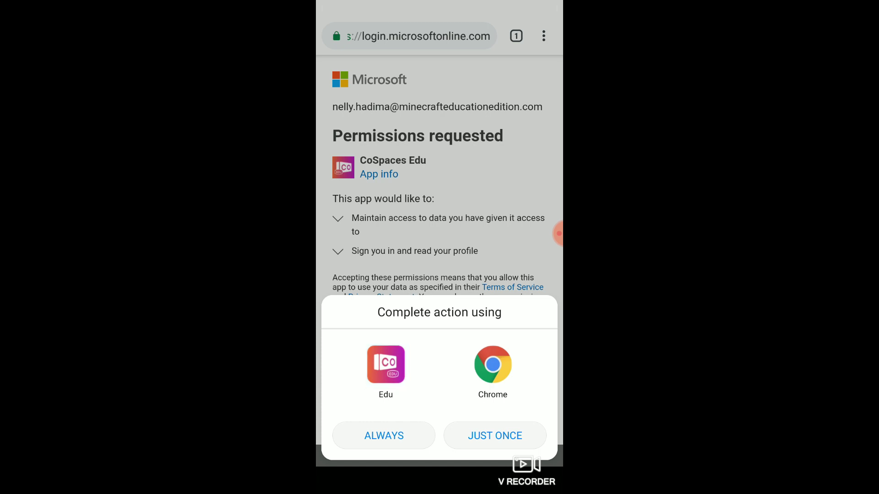
left_click(495, 436)
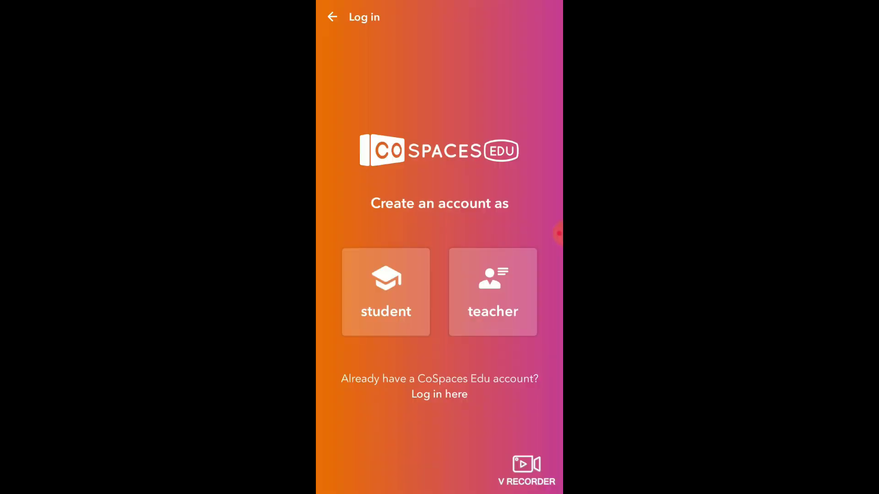
- Register as a student and begin entering the class code 'YE'
left_click(386, 292)
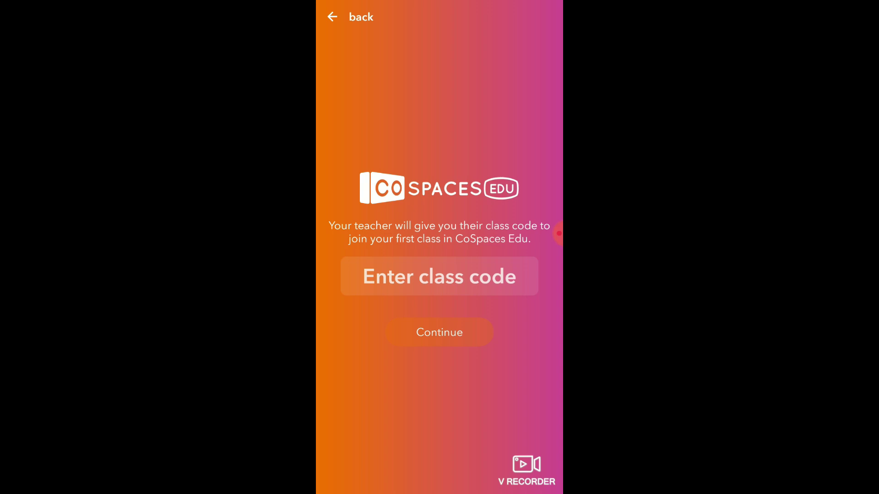
left_click(440, 277)
type("Y")
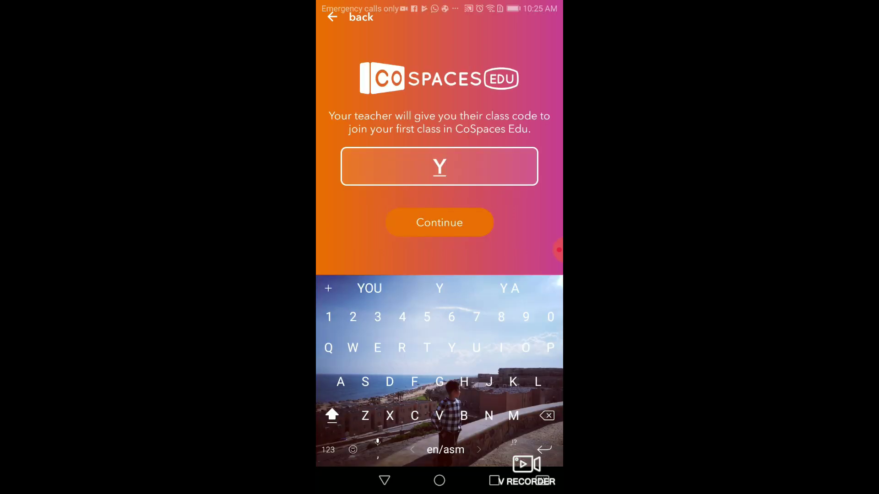
type("E")
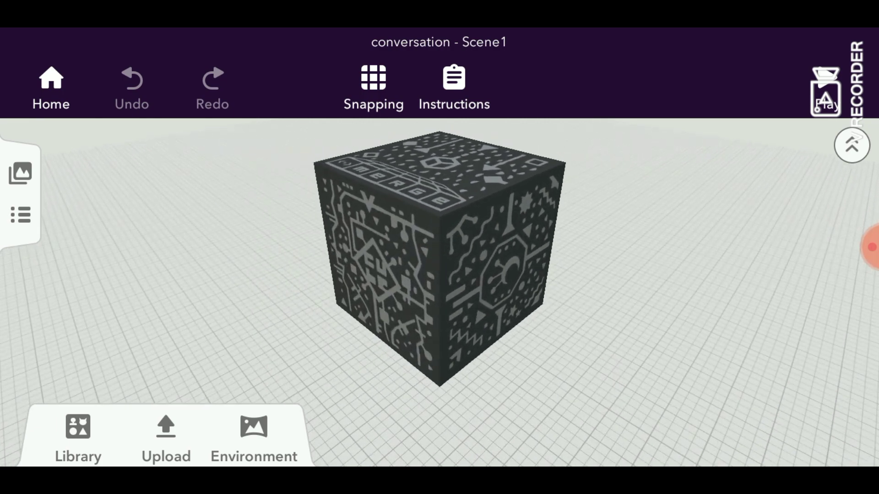
- Place a Casual girl character from the Characters library beside the MERGE Cube
left_click(78, 435)
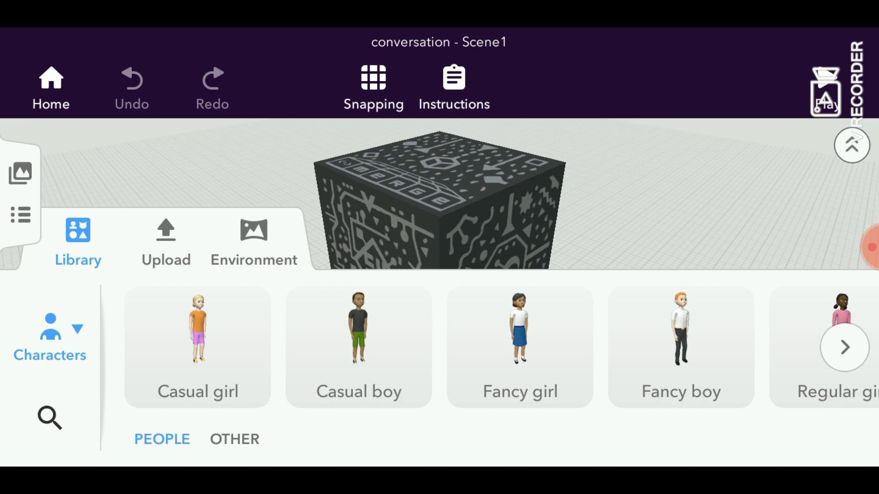
left_click_drag(197, 343, 544, 366)
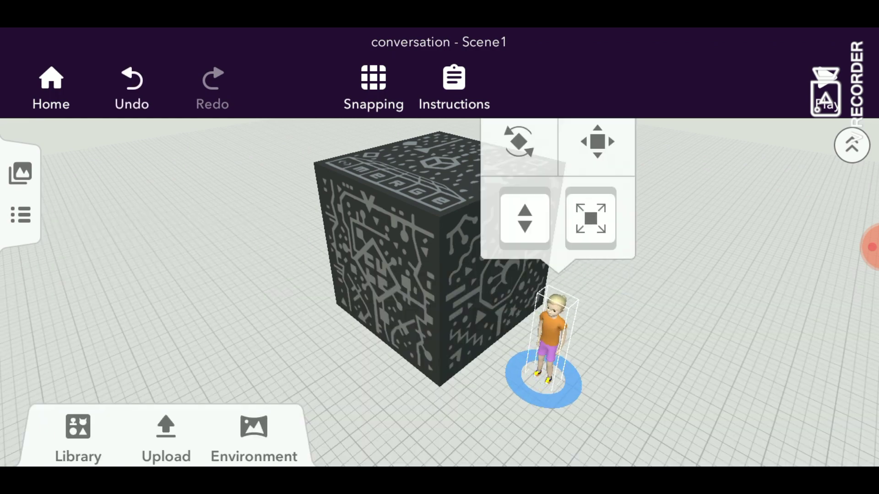
left_click(78, 435)
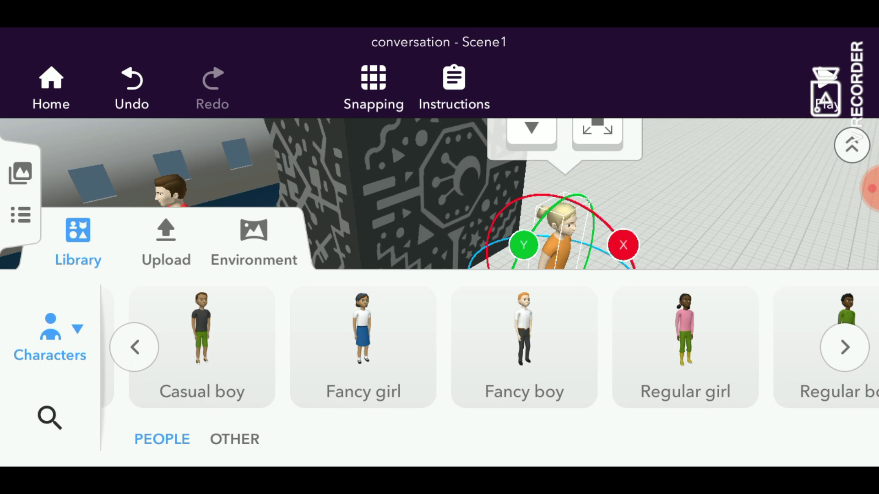
- Browse the Environment and Upload library tabs, then show the scene's objects list
left_click(253, 241)
left_click(166, 243)
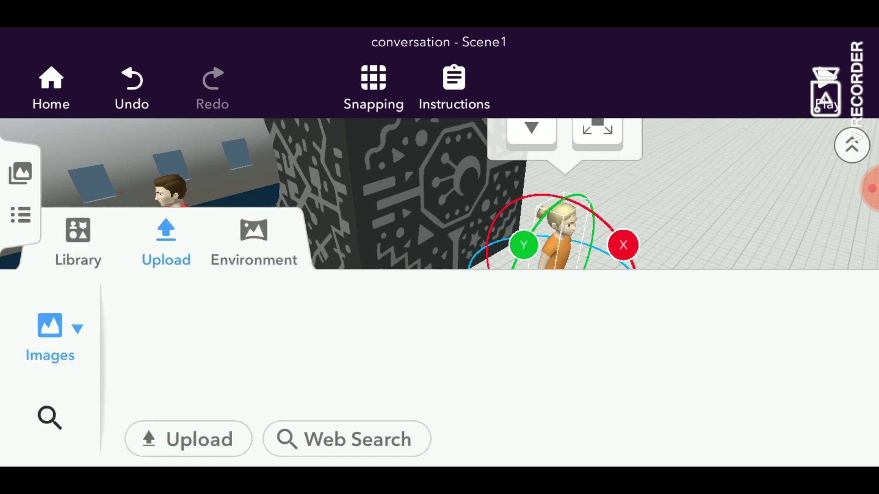
left_click(78, 242)
left_click(20, 215)
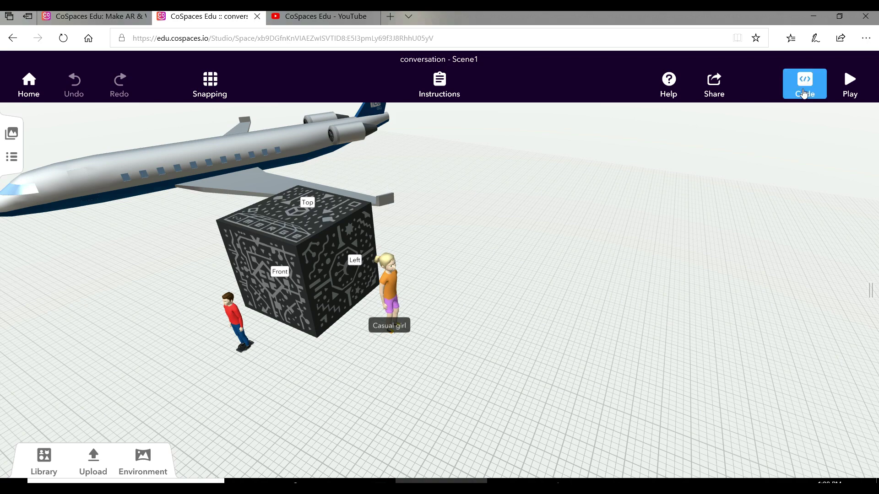
- Open the scene's CoBlocks code and show the MERGE Cube block category
left_click(804, 94)
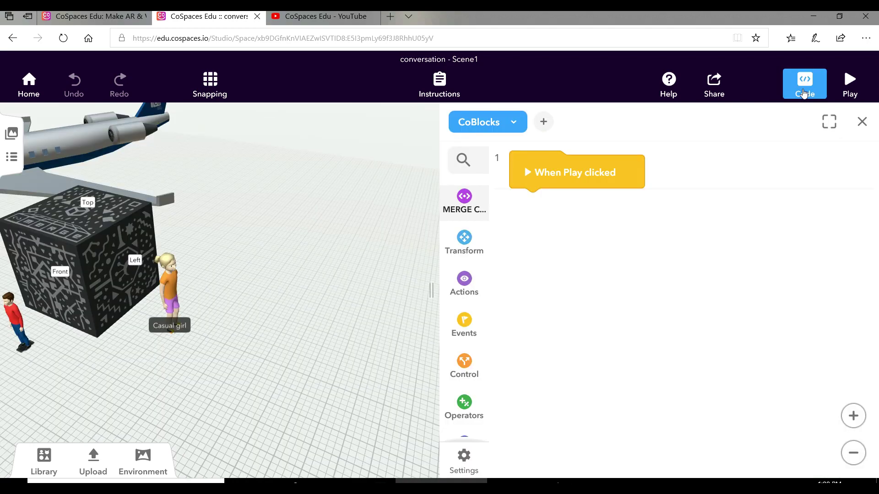
left_click(472, 214)
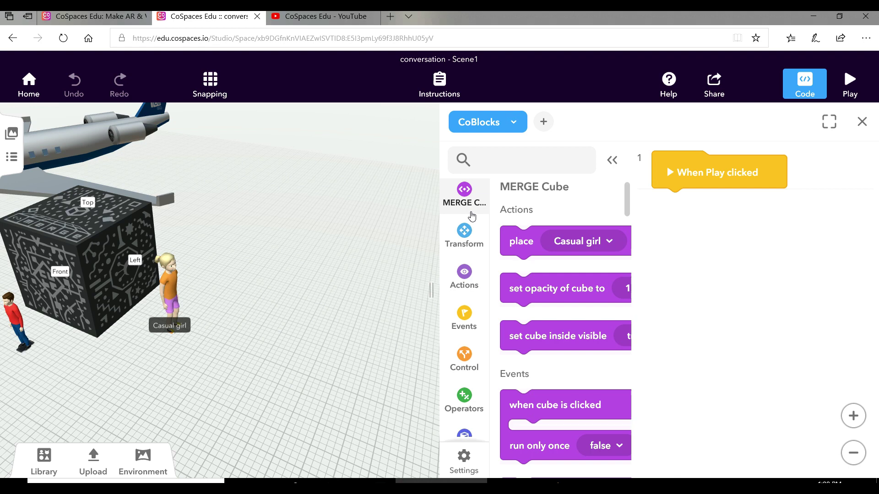
mouse_move(507, 252)
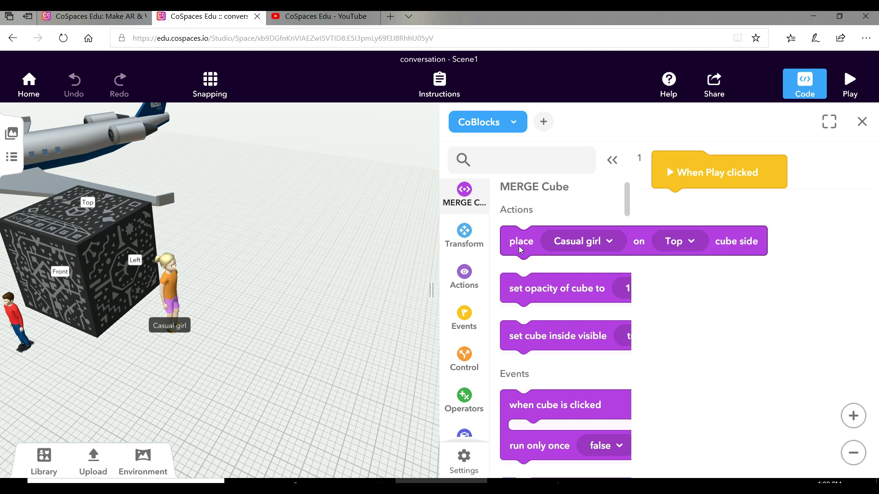